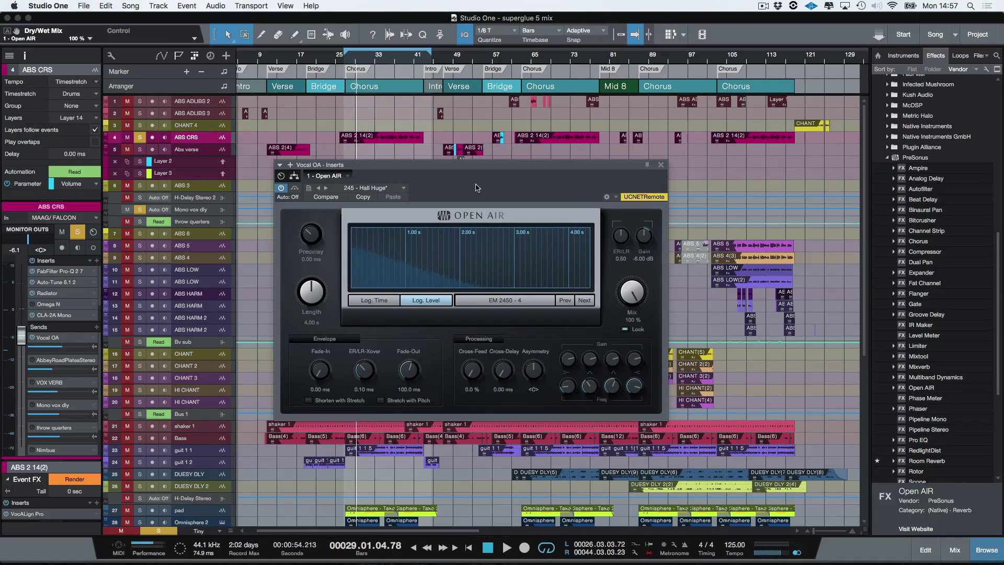
Play the soloed ABS CRS vocal and shorten the Open AIR reverb length to about 2.25 s
{"action": "left_click", "coordinate": [369, 190]}
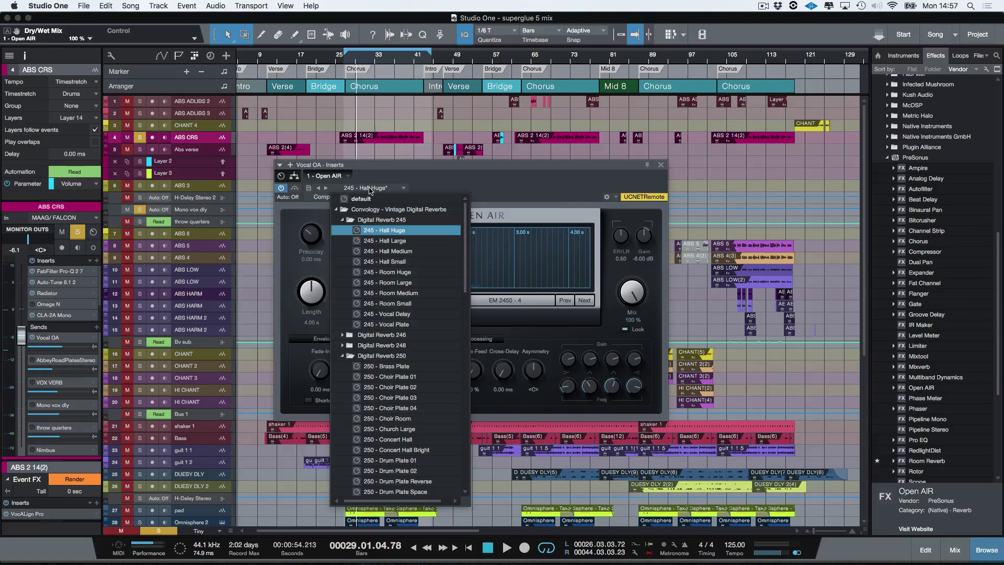
{"action": "left_click", "coordinate": [469, 167]}
{"action": "key", "text": "space"}
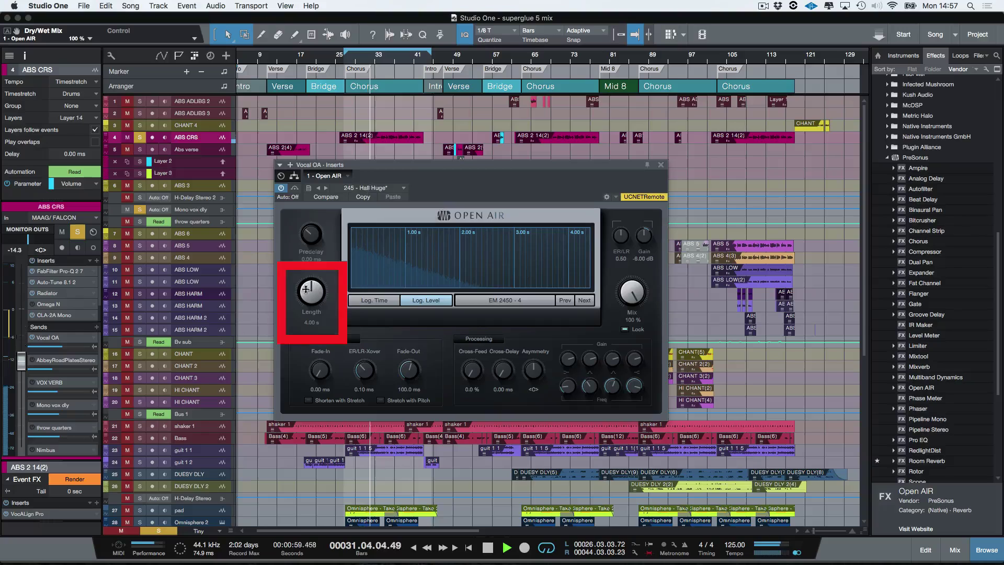
{"action": "left_click_drag", "start_coordinate": [305, 289], "coordinate": [309, 305]}
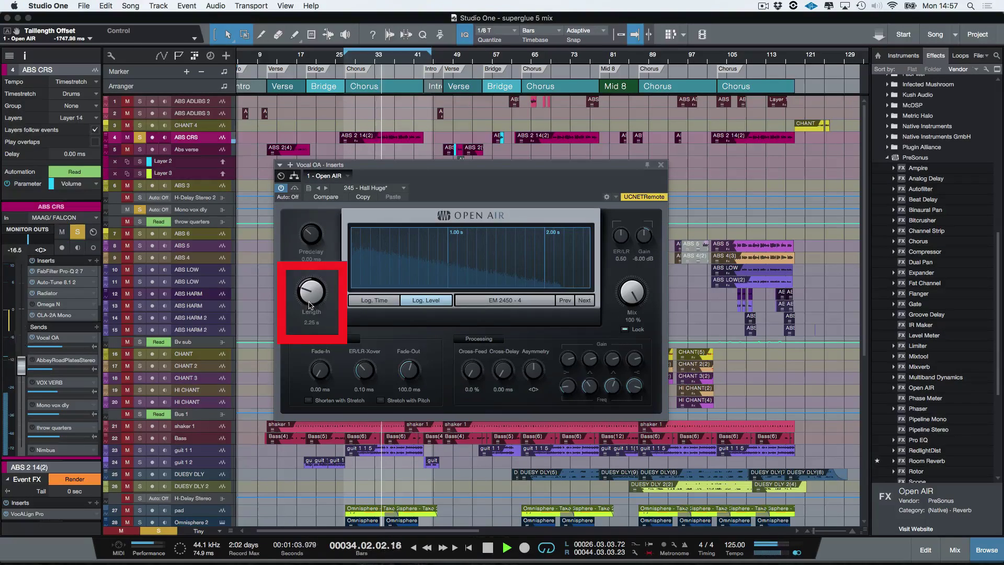
{"action": "key", "text": "space"}
Load the 250 - Vocal Magic 1 preset from the Digital Reverb 250 folder into the Vocal OA reverb
{"action": "left_click", "coordinate": [365, 188]}
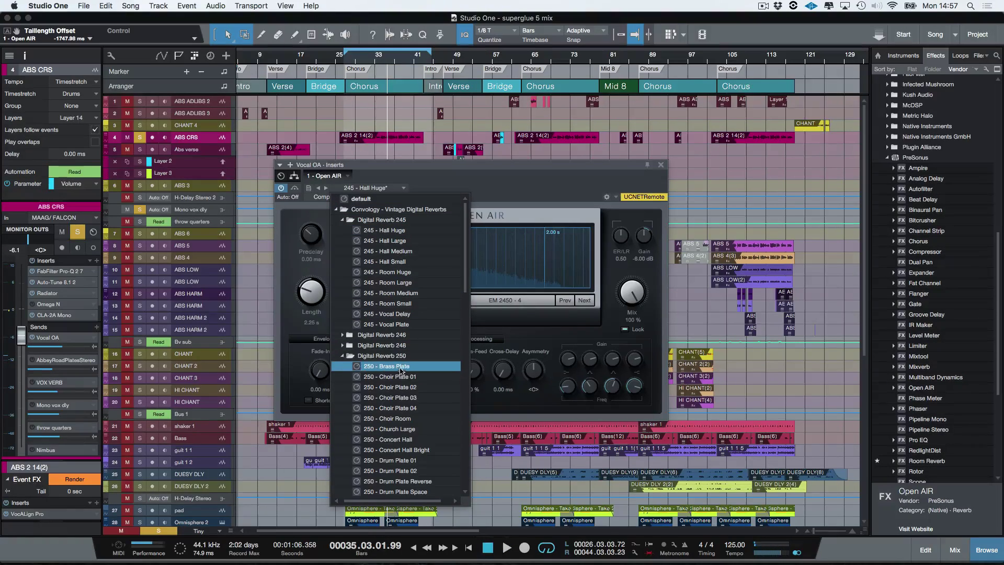
{"action": "scroll", "coordinate": [403, 371], "scroll_direction": "down", "scroll_amount": 7}
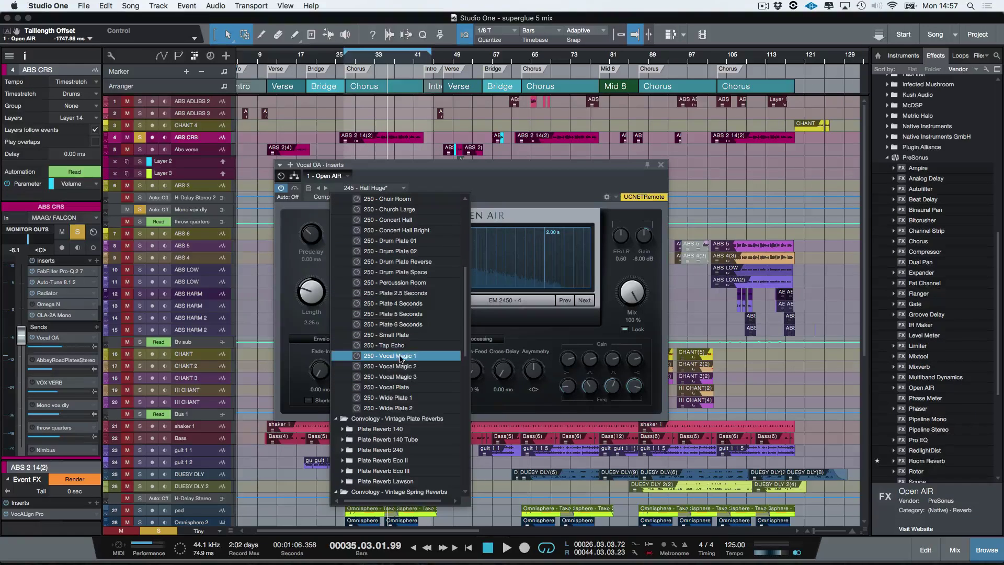
{"action": "left_click", "coordinate": [401, 358]}
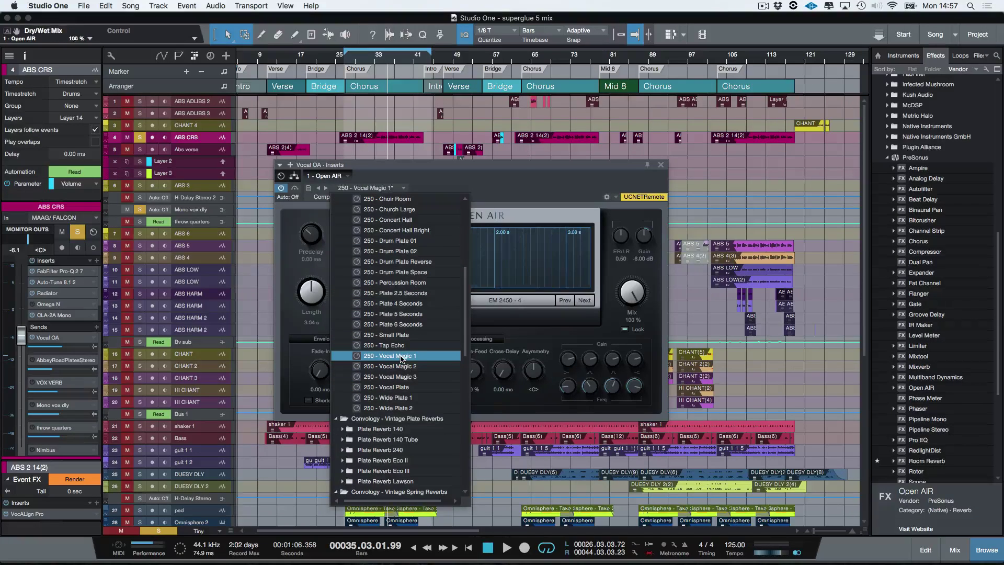
{"action": "left_click", "coordinate": [388, 358]}
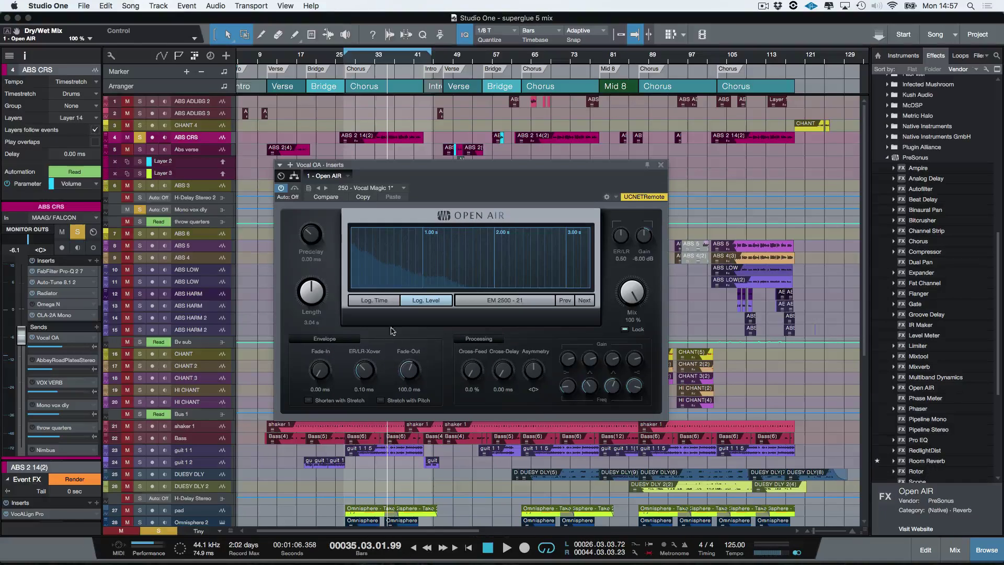
Play the chorus to compare the ABS CRS vocal reverb soloed and in the full mix, ending with the track soloed
{"action": "left_click", "coordinate": [349, 62]}
{"action": "key", "text": "space"}
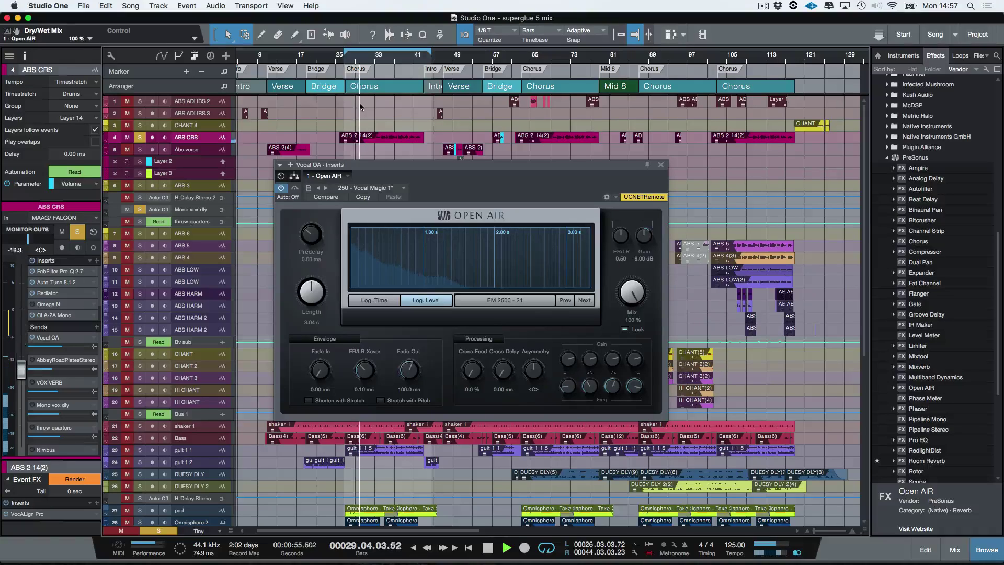
{"action": "key", "text": "space"}
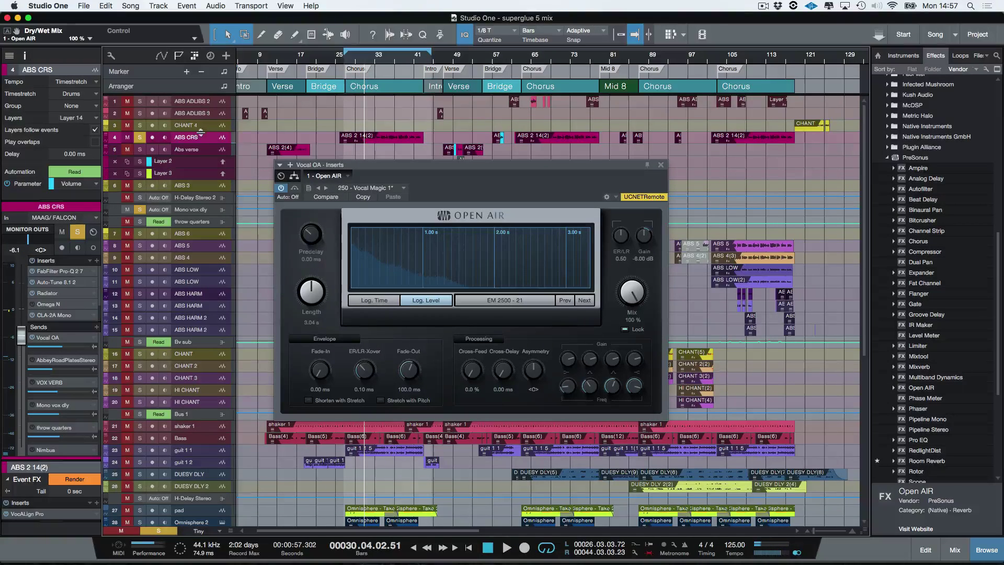
{"action": "left_click", "coordinate": [140, 138]}
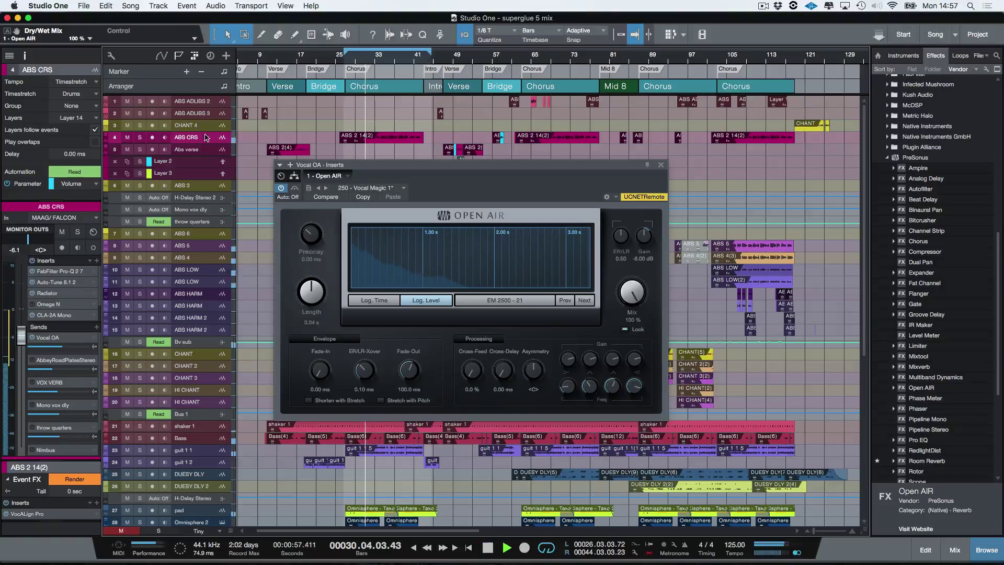
{"action": "key", "text": "space"}
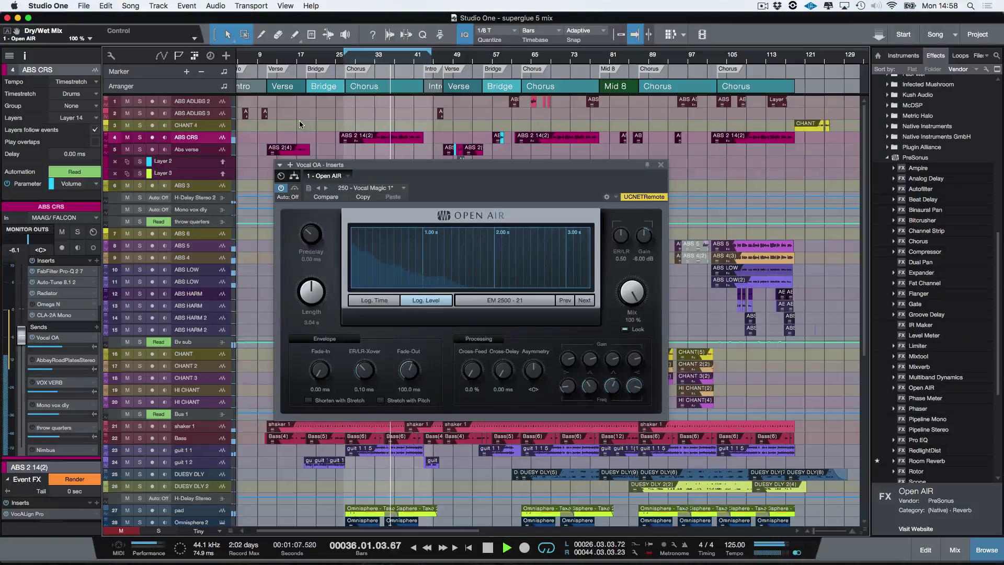
{"action": "left_click", "coordinate": [139, 137]}
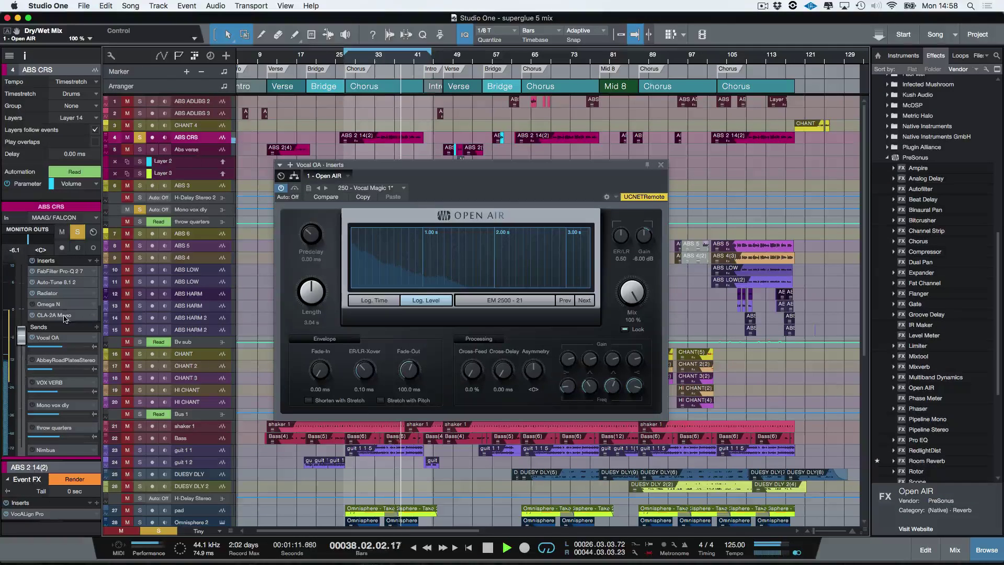
{"action": "key", "text": "space"}
Load the 248 - Room Large preset from the Digital Reverb 248 folder into the vocal reverb
{"action": "left_click", "coordinate": [355, 188]}
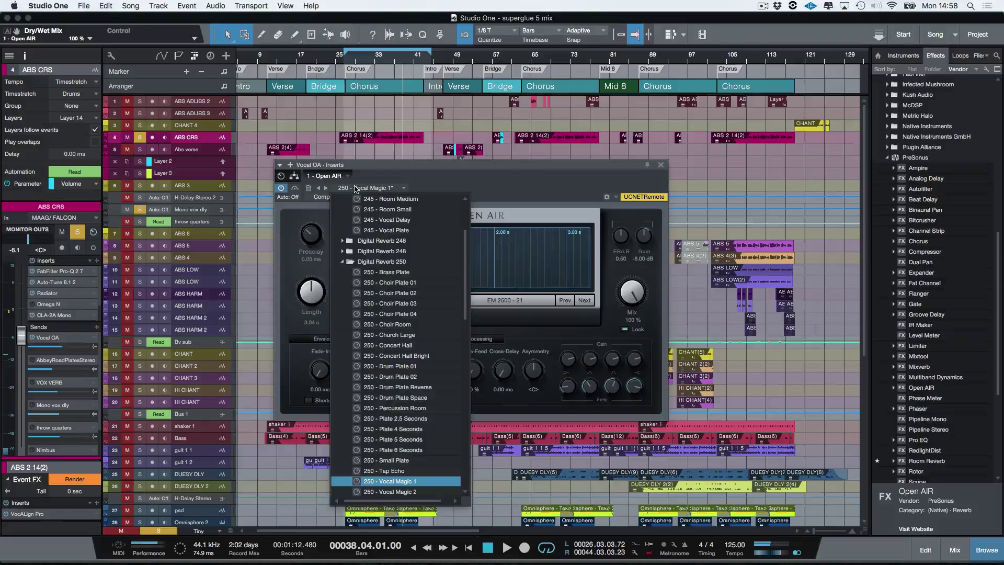
{"action": "left_click", "coordinate": [343, 242]}
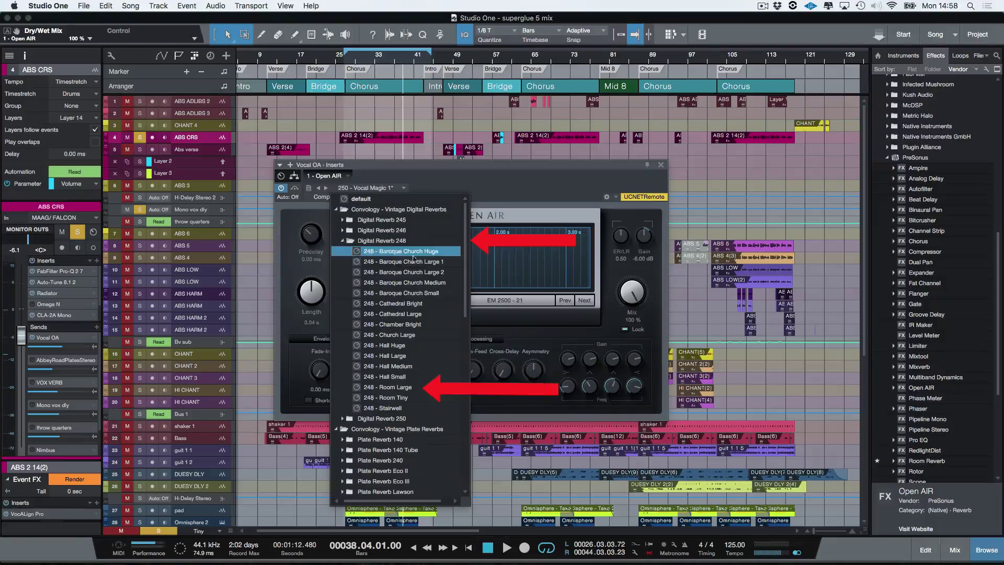
{"action": "left_click", "coordinate": [404, 389]}
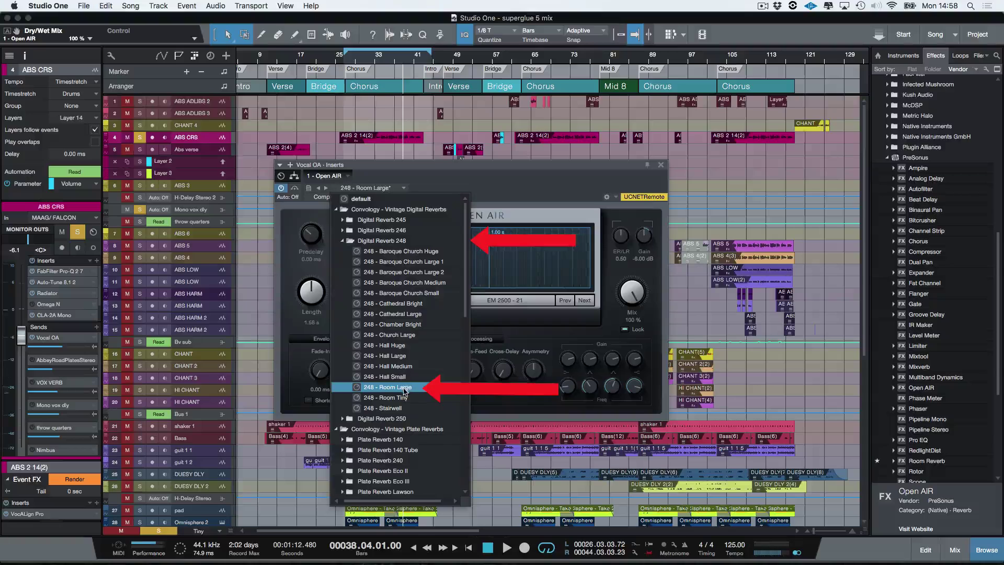
{"action": "left_click", "coordinate": [387, 387]}
Play the chorus, lower the ABS CRS track's Vocal OA send level to -6.5 dB, and unsolo the track to hear the full mix
{"action": "left_click", "coordinate": [348, 62]}
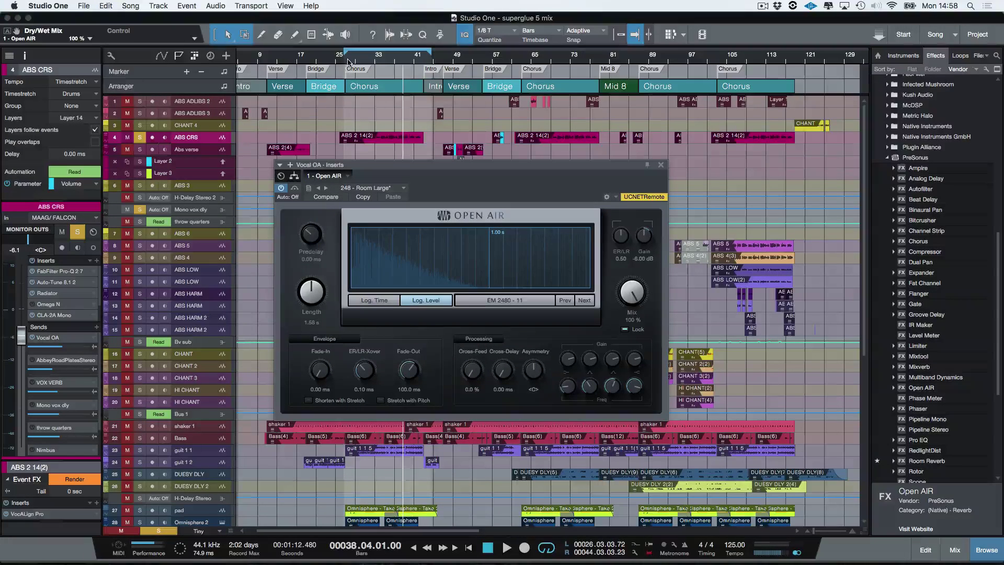
{"action": "key", "text": "space"}
{"action": "mouse_move", "coordinate": [69, 347]}
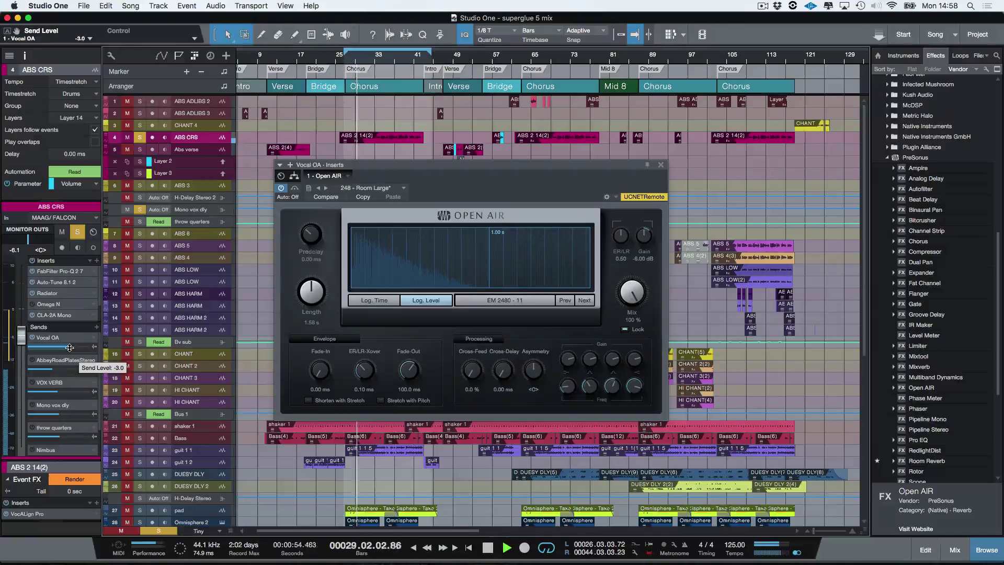
{"action": "left_click_drag", "start_coordinate": [70, 347], "coordinate": [65, 347]}
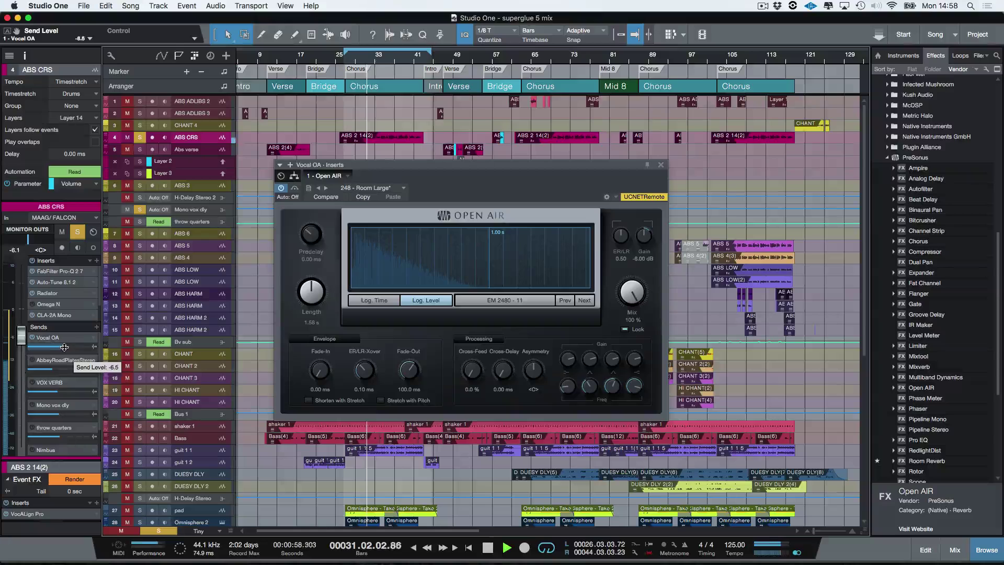
{"action": "left_click", "coordinate": [139, 137]}
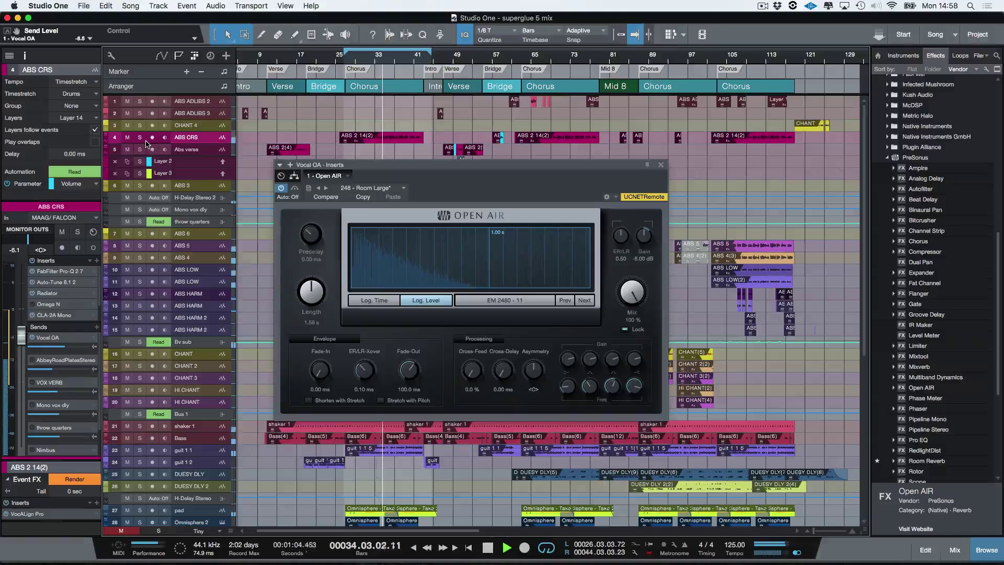
{"action": "key", "text": "space"}
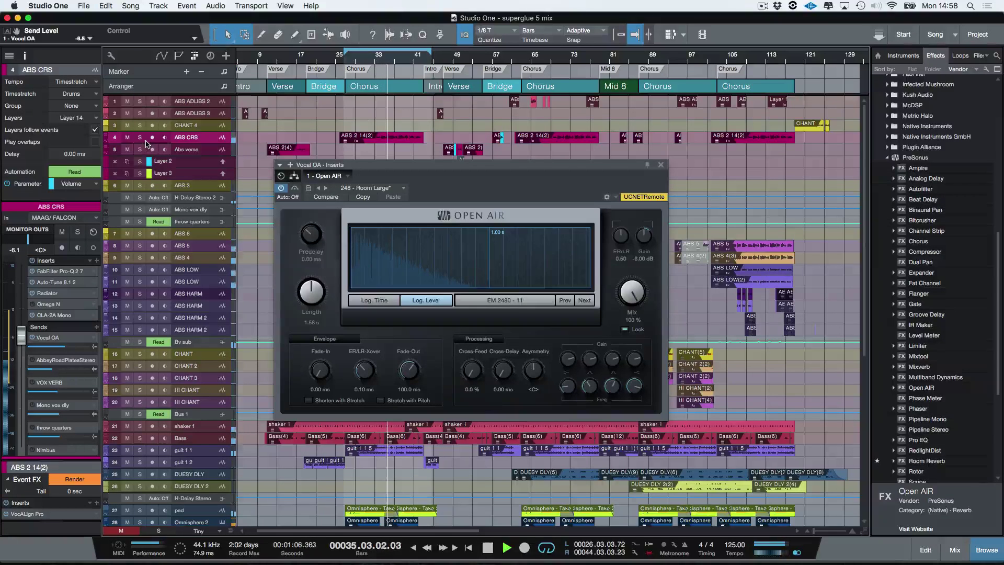
Load the 250 - Vocal Magic 1 preset from the Digital Reverb 250 folder, and switch to 250 - Vocal Magic 2
{"action": "left_click", "coordinate": [365, 188]}
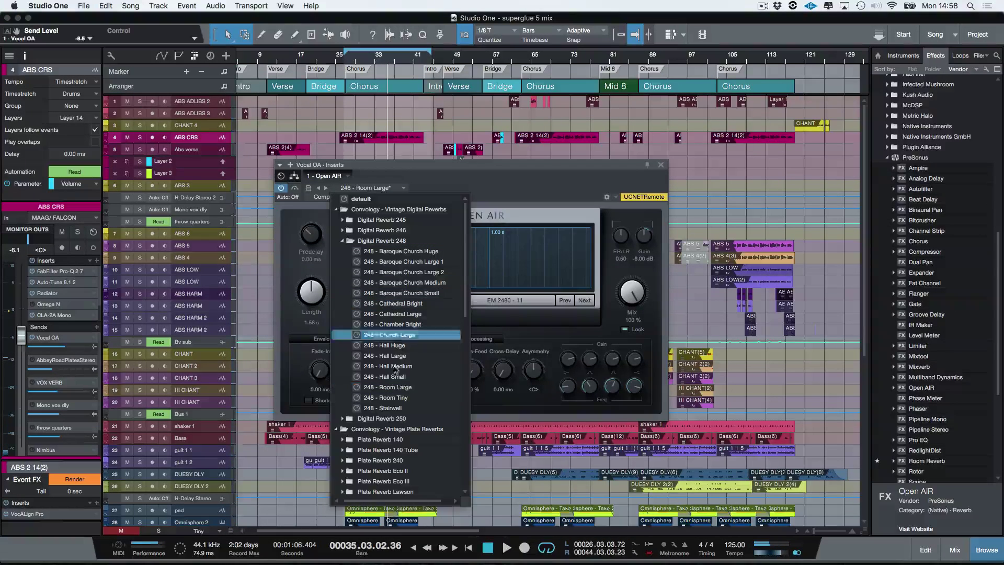
{"action": "left_click", "coordinate": [395, 420]}
{"action": "scroll", "coordinate": [394, 426], "scroll_direction": "down", "scroll_amount": 5}
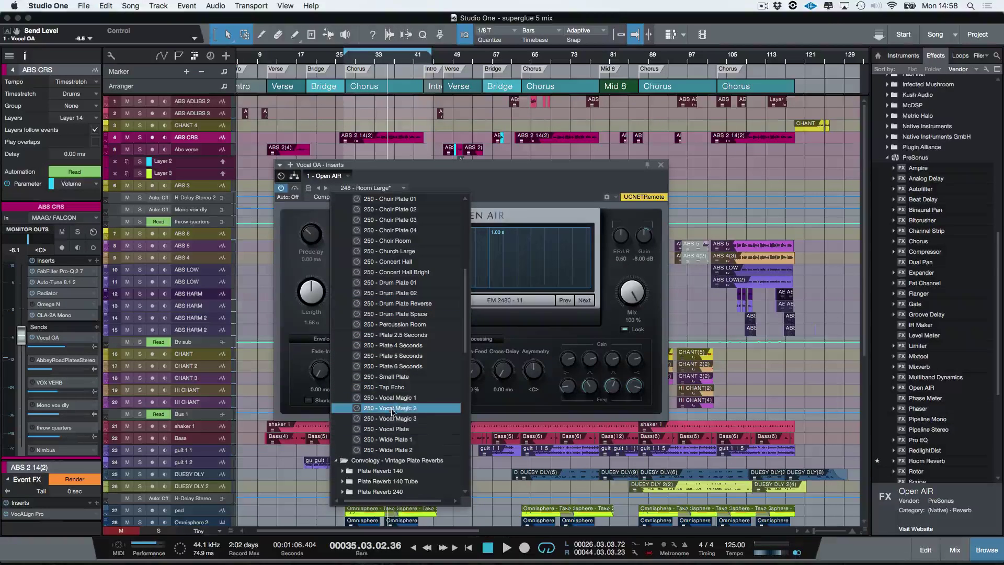
{"action": "left_click", "coordinate": [392, 399]}
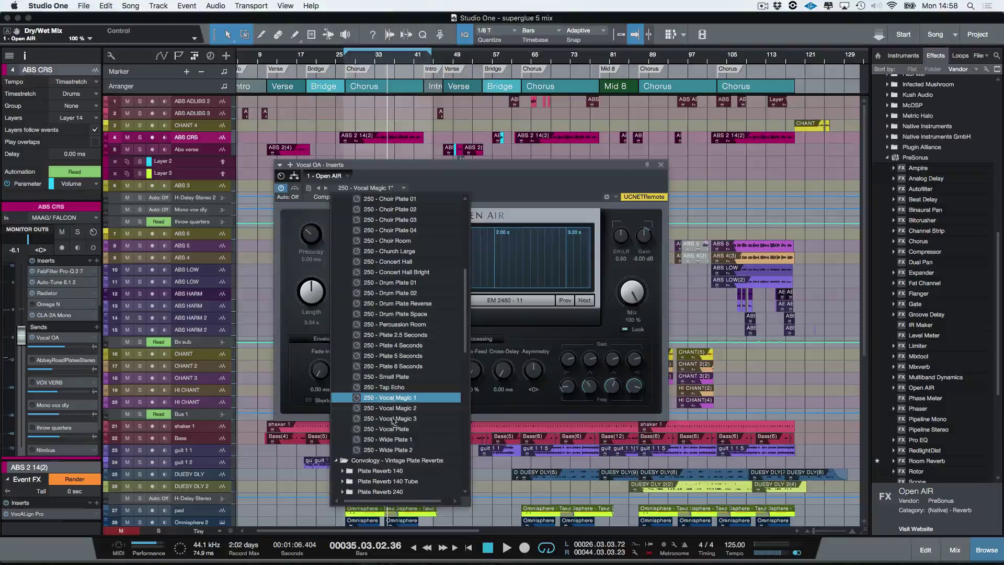
{"action": "left_click", "coordinate": [393, 409]}
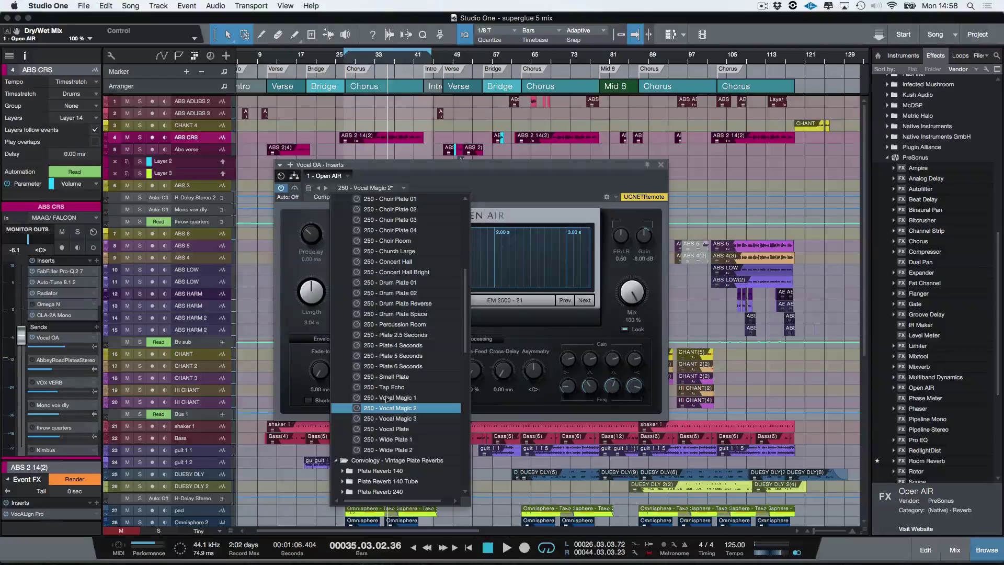
Play the chorus with ABS CRS soloed and audition the following presets, 250 - Vocal Magic 3 and 250 - Vocal Plate
{"action": "left_click", "coordinate": [366, 77]}
{"action": "left_click", "coordinate": [352, 59]}
{"action": "left_click", "coordinate": [140, 137]}
{"action": "key", "text": "space"}
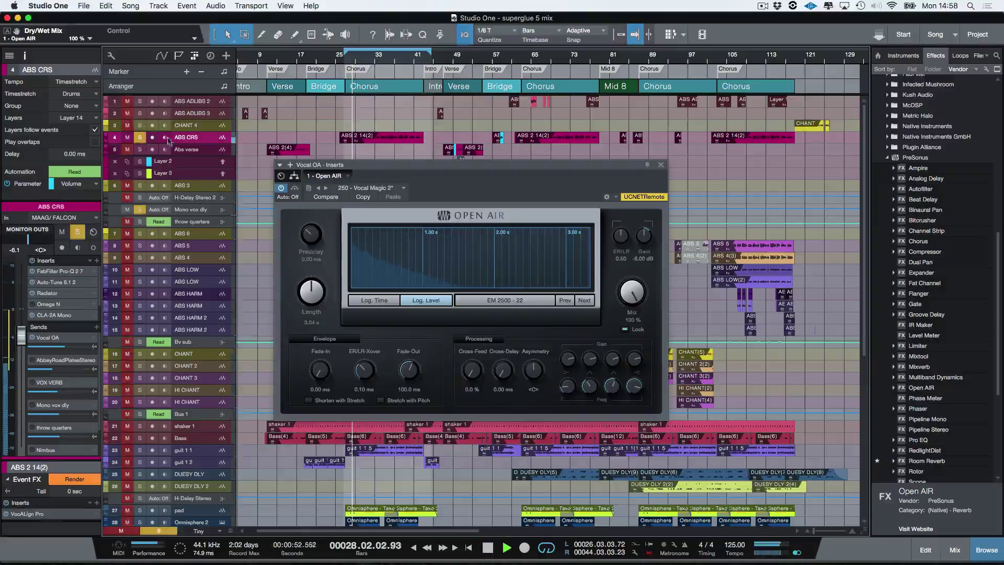
{"action": "left_click", "coordinate": [326, 189]}
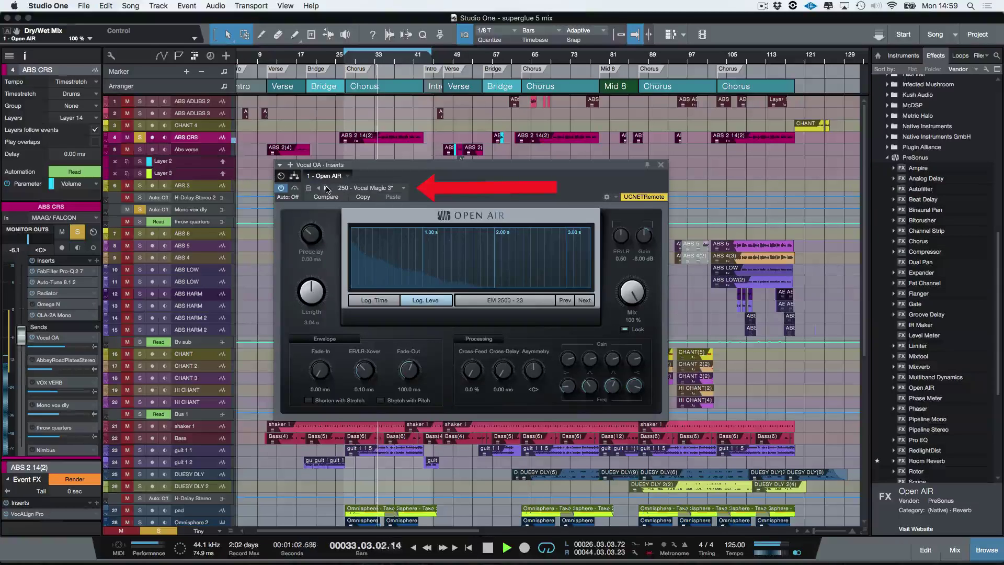
{"action": "left_click", "coordinate": [327, 188]}
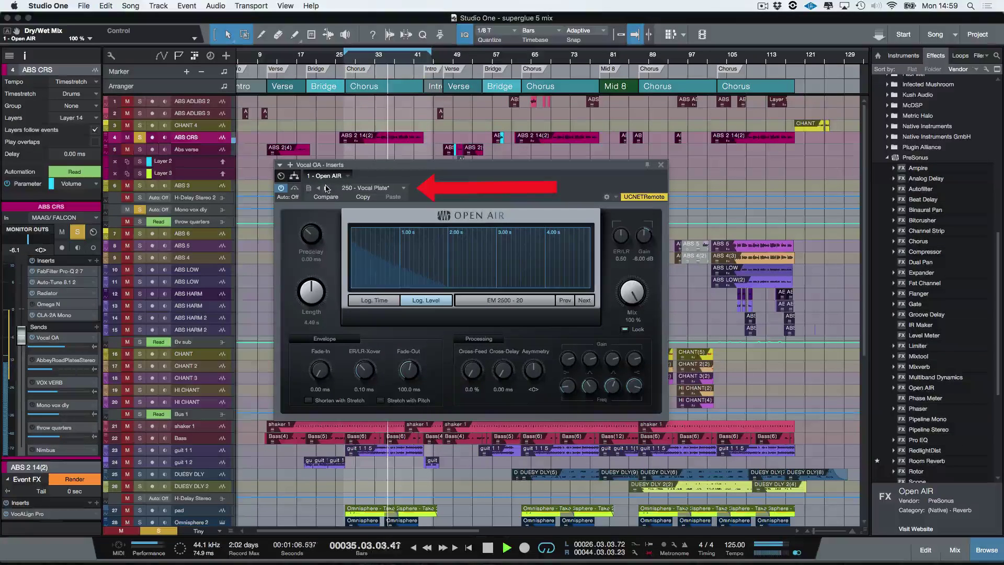
Set the vocal reverb to the 250 - Vocal Magic 1 preset and lower the ABS CRS track's Vocal OA send to about -12 dB
{"action": "left_click", "coordinate": [366, 188]}
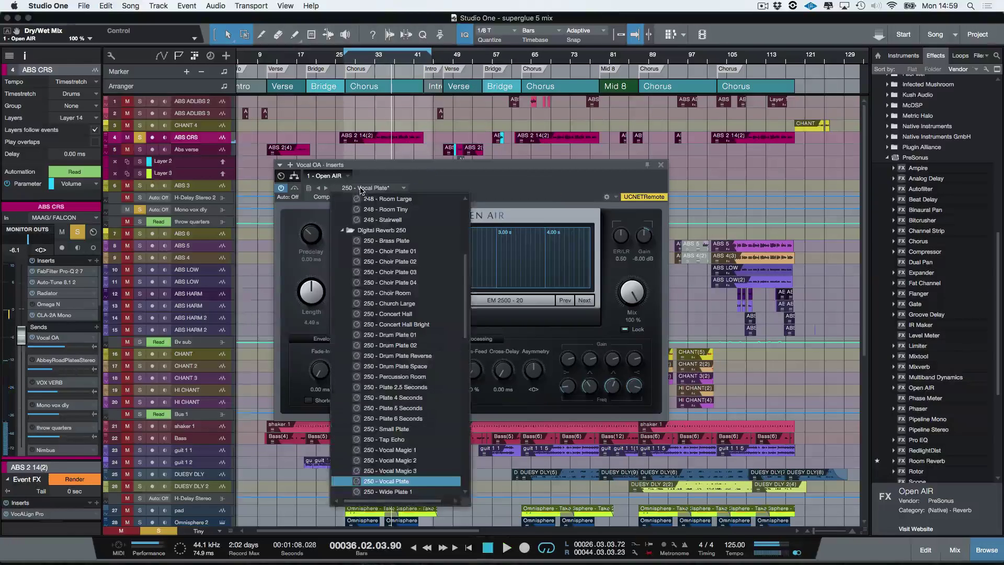
{"action": "left_click", "coordinate": [385, 450]}
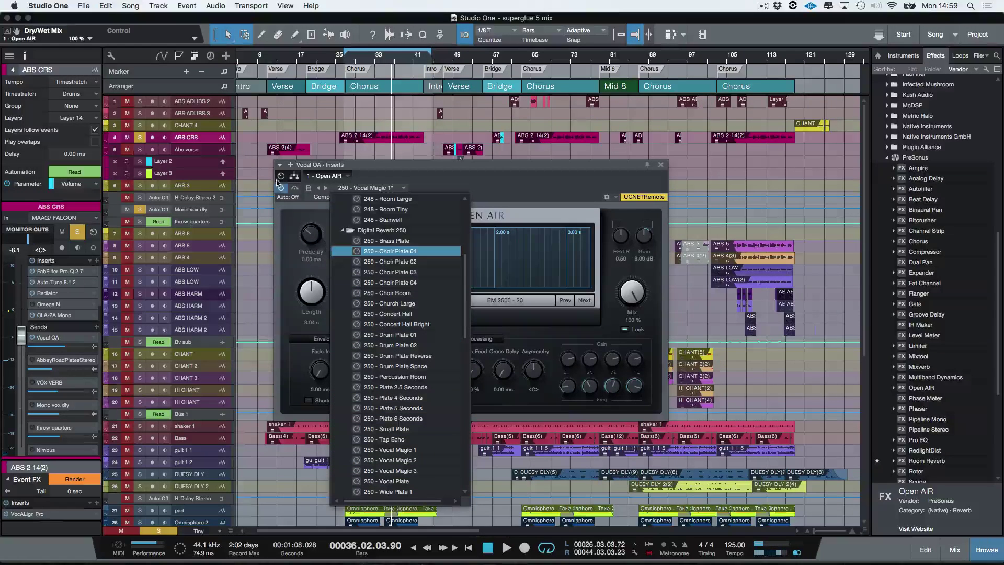
{"action": "left_click", "coordinate": [658, 163]}
{"action": "left_click_drag", "start_coordinate": [78, 347], "coordinate": [53, 350]}
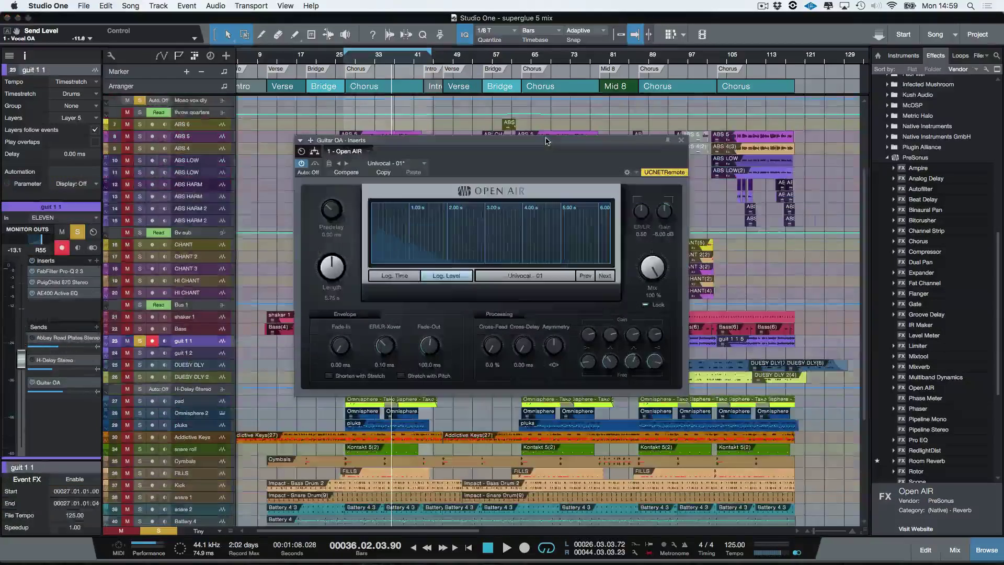
Select the Univocal - 01 preset from the Convology vintage spring reverbs in the Guitar OA reverb
{"action": "left_click_drag", "start_coordinate": [545, 140], "coordinate": [543, 140]}
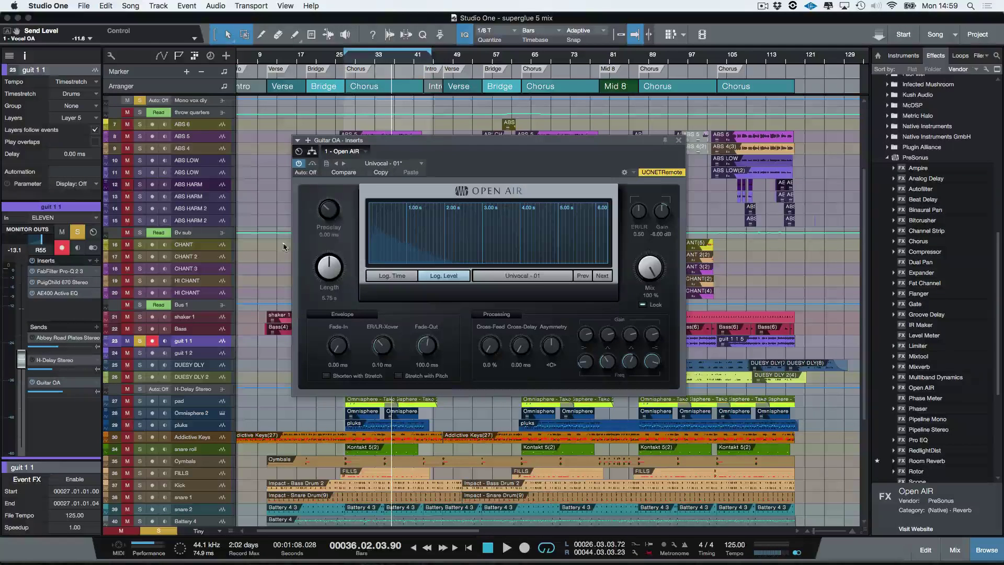
{"action": "left_click", "coordinate": [394, 164]}
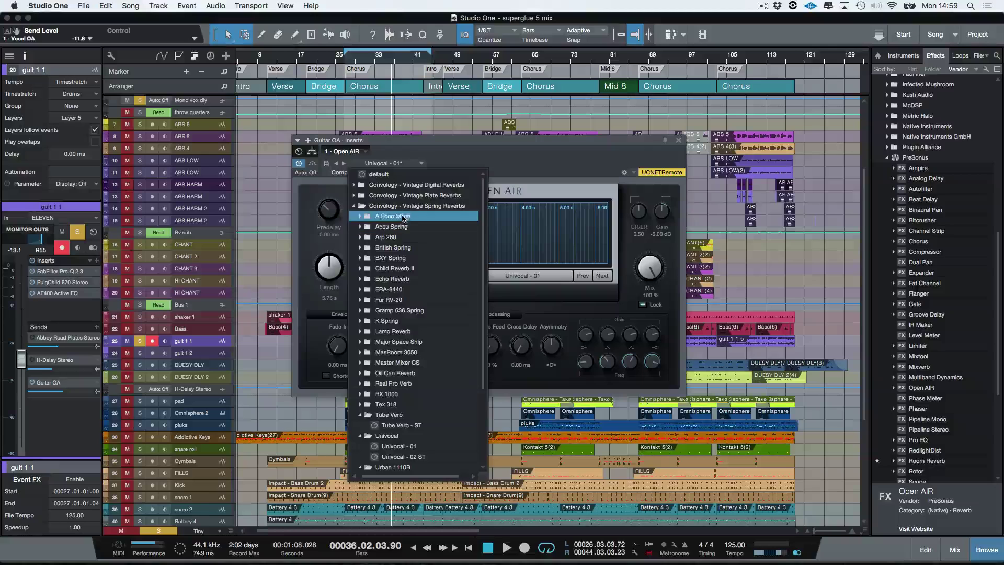
{"action": "left_click", "coordinate": [398, 445]}
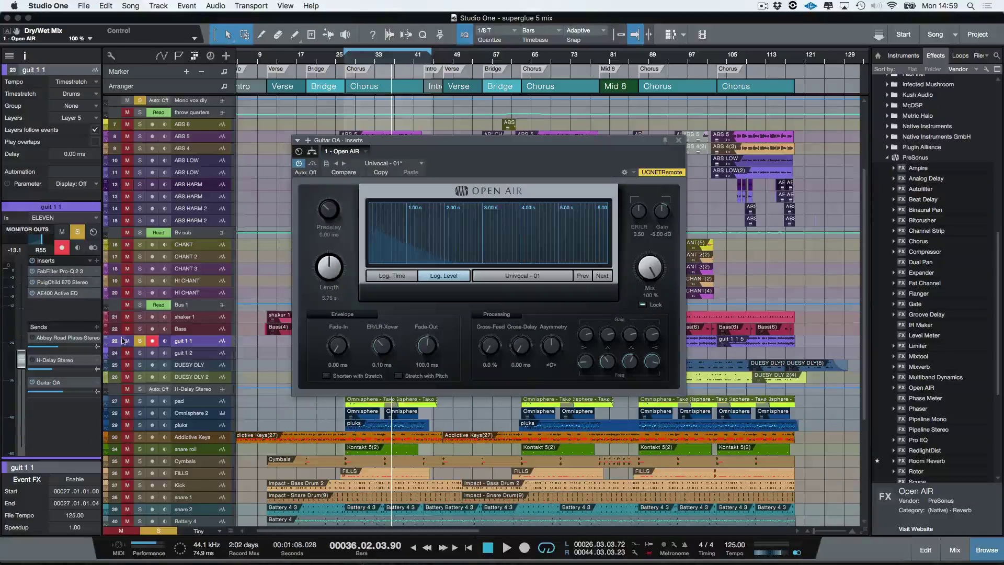
Play the soloed guit 1 1 track and adjust its Guitar OA send level to -7.7 dB
{"action": "key", "text": "space"}
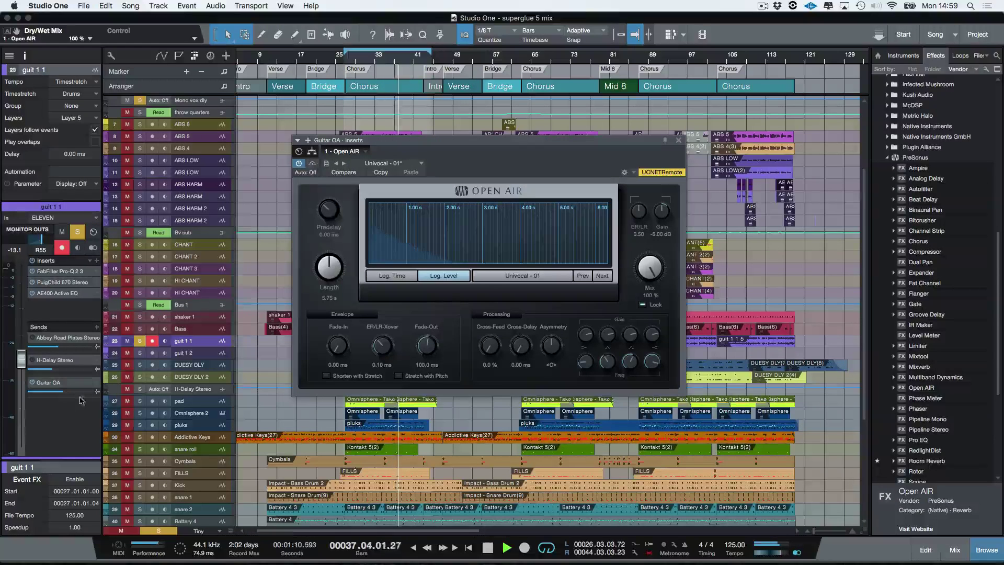
{"action": "left_click_drag", "start_coordinate": [64, 393], "coordinate": [66, 393]}
{"action": "key", "text": "space"}
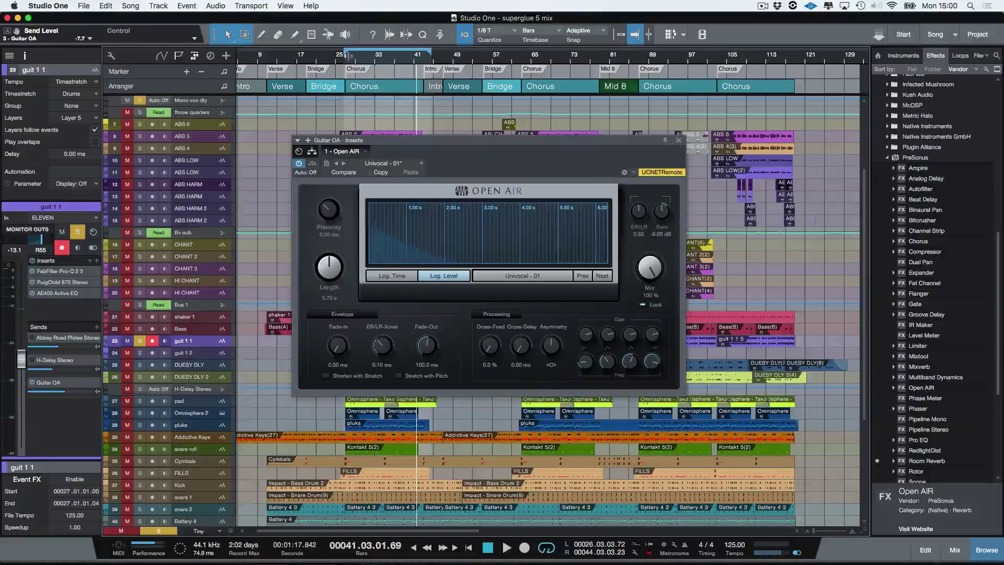
Play the chorus, take guit 1 1 out of solo and fine-tune its channel volume in the full mix
{"action": "left_click", "coordinate": [363, 89]}
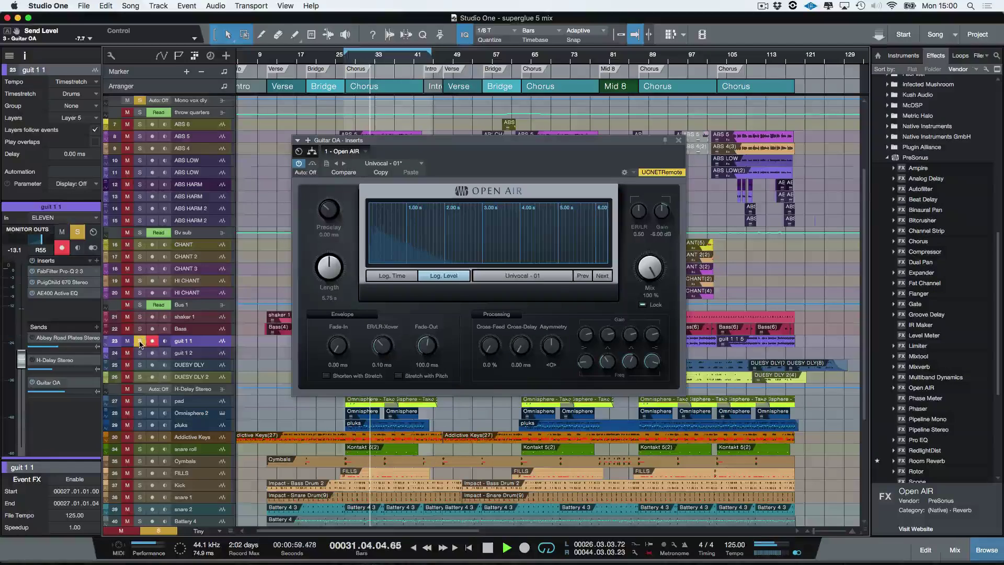
{"action": "left_click", "coordinate": [140, 340]}
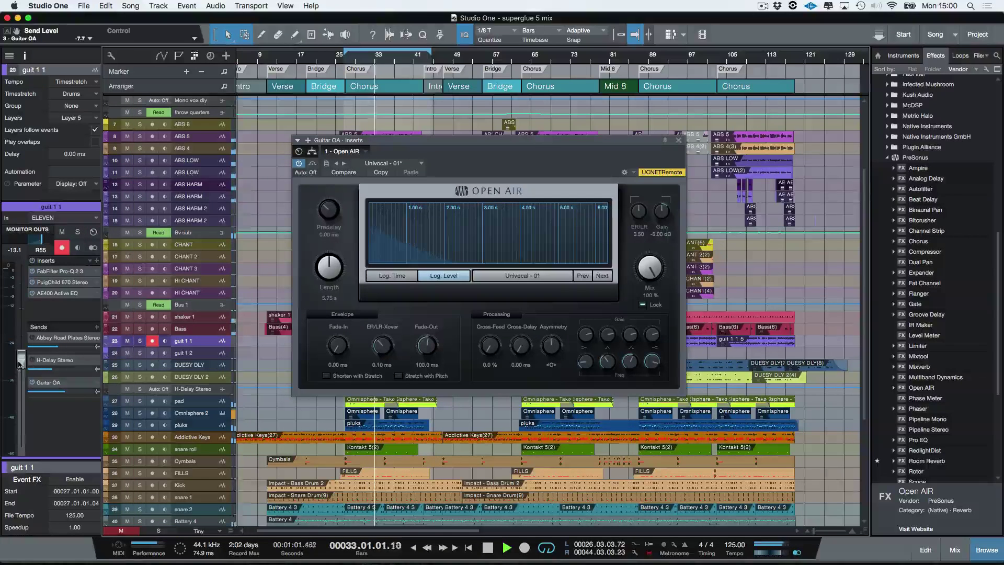
{"action": "left_click_drag", "start_coordinate": [21, 361], "coordinate": [21, 359]}
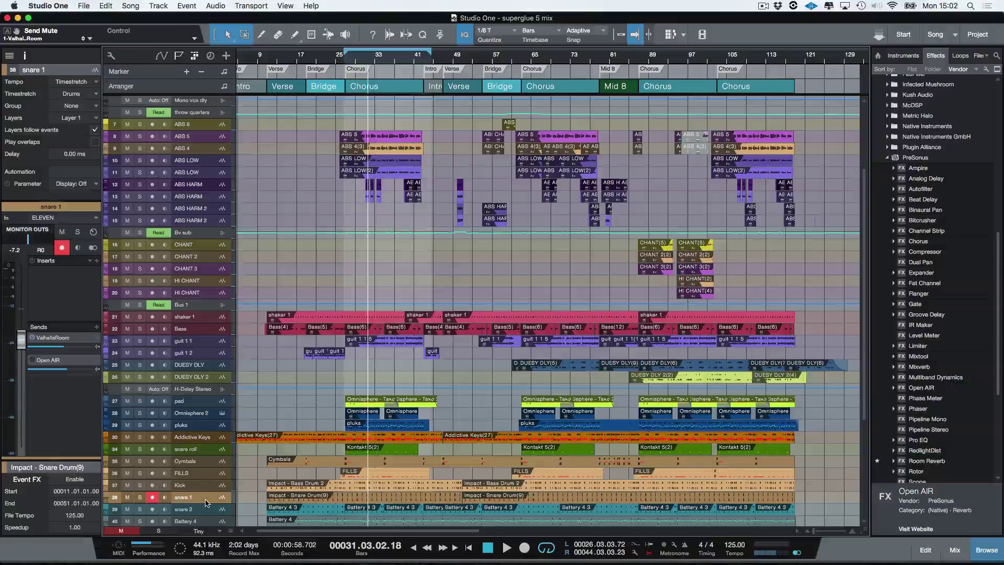
Solo the snare 1 track, play the chorus and mute the snare's ValhallaRoom send
{"action": "left_click", "coordinate": [140, 497]}
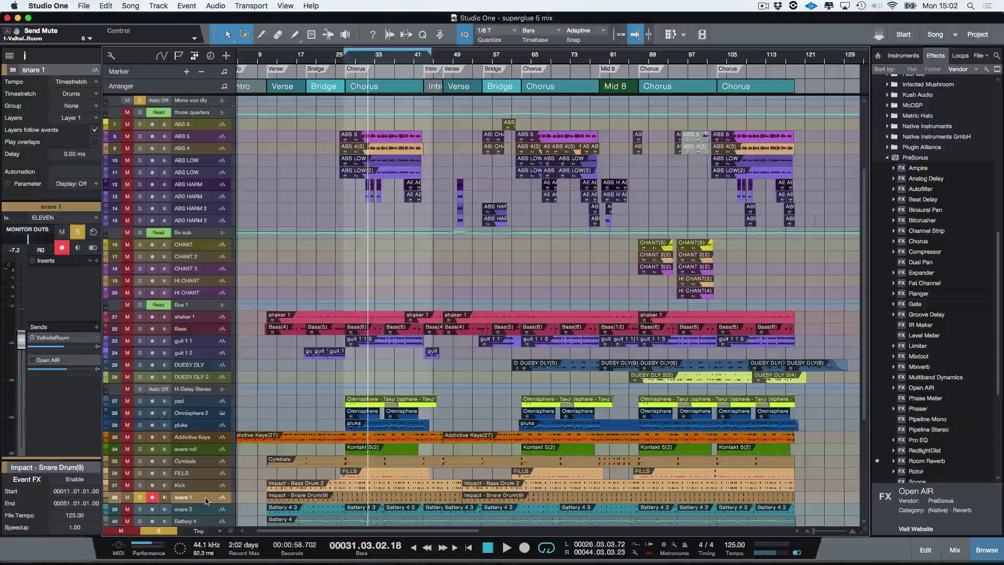
{"action": "key", "text": "space"}
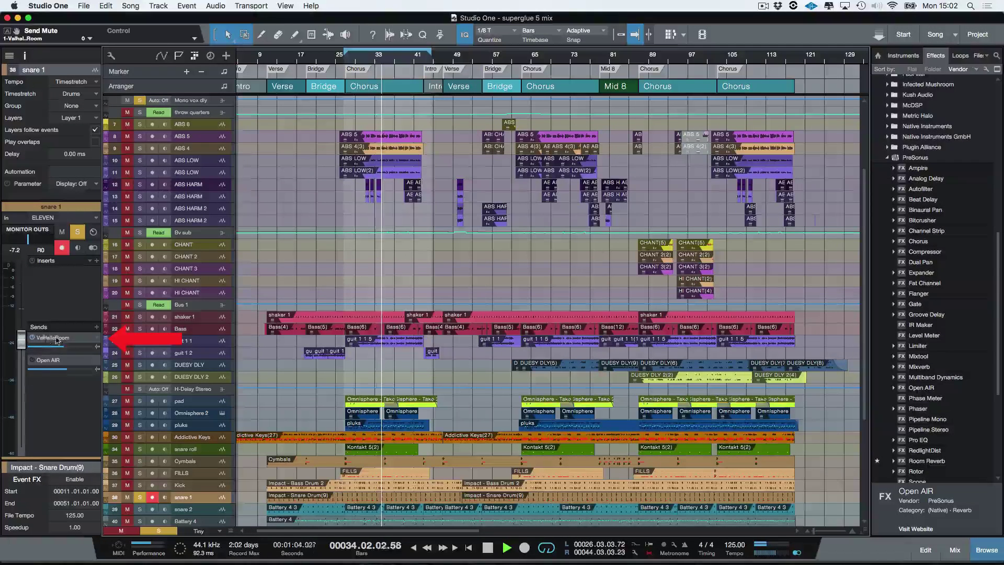
{"action": "left_click", "coordinate": [33, 338]}
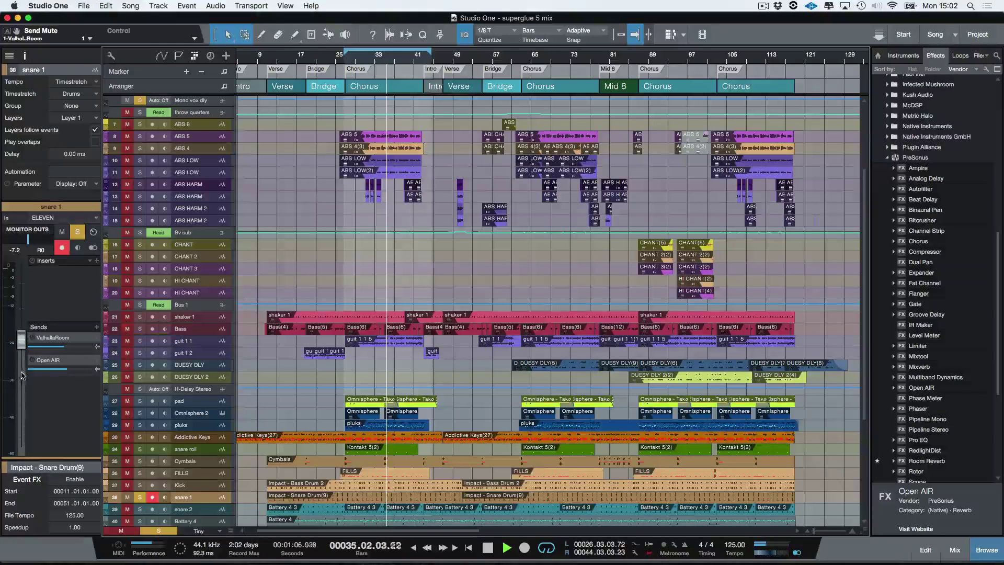
Select the Vest RV - 02 preset from the Convology vintage spring reverbs in snare 1's Open AIR reverb and activate the send
{"action": "double_click", "coordinate": [51, 361]}
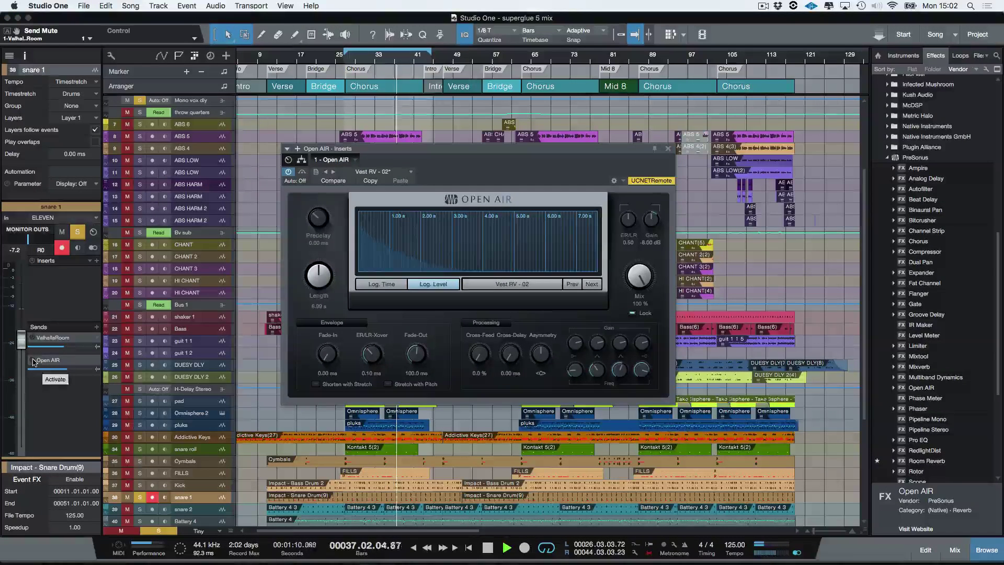
{"action": "left_click", "coordinate": [372, 172]}
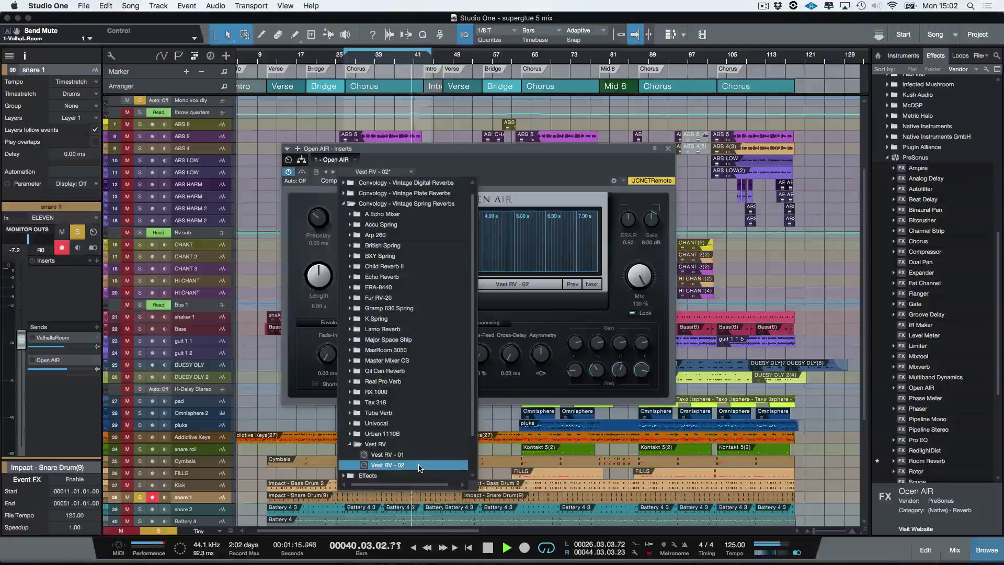
{"action": "left_click", "coordinate": [395, 464]}
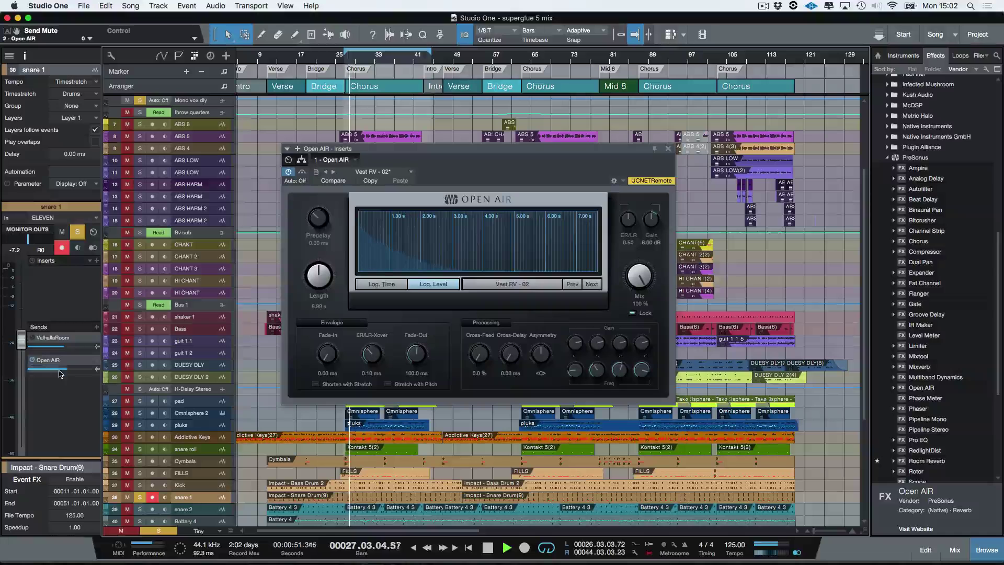
Take snare 1 out of solo and fine-tune its Open AIR send level in the full mix
{"action": "mouse_move", "coordinate": [61, 373]}
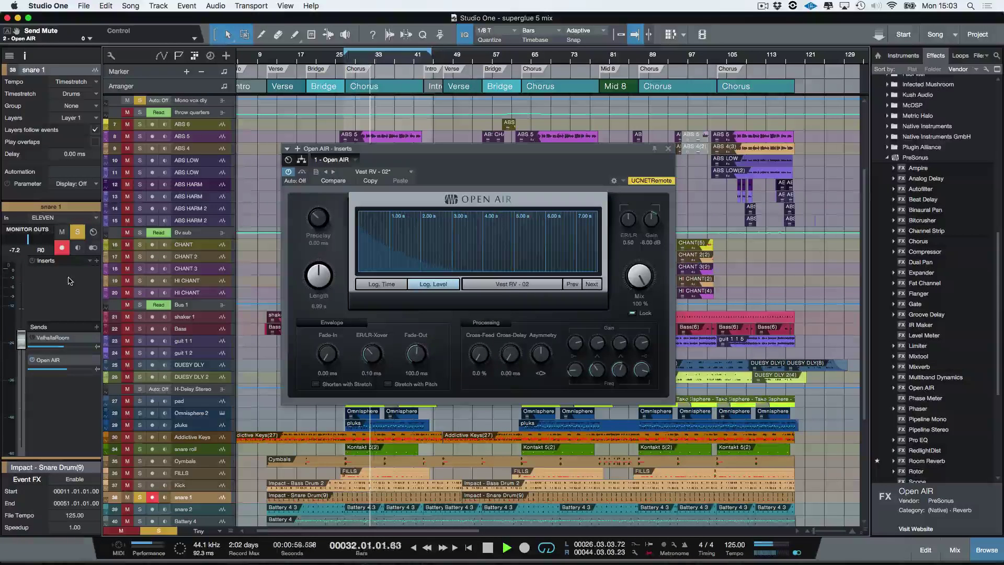
{"action": "left_click", "coordinate": [76, 232]}
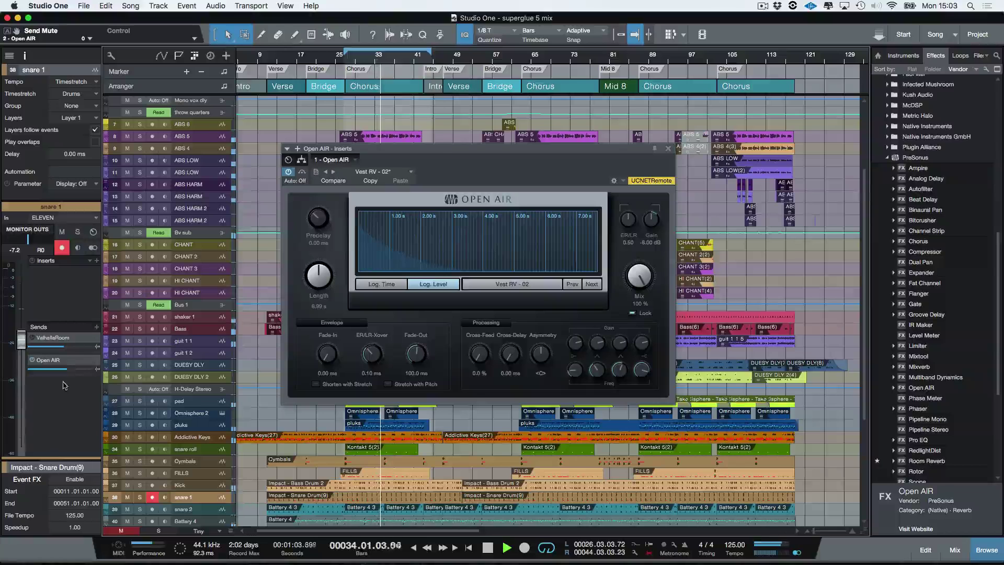
{"action": "left_click_drag", "start_coordinate": [62, 371], "coordinate": [61, 371]}
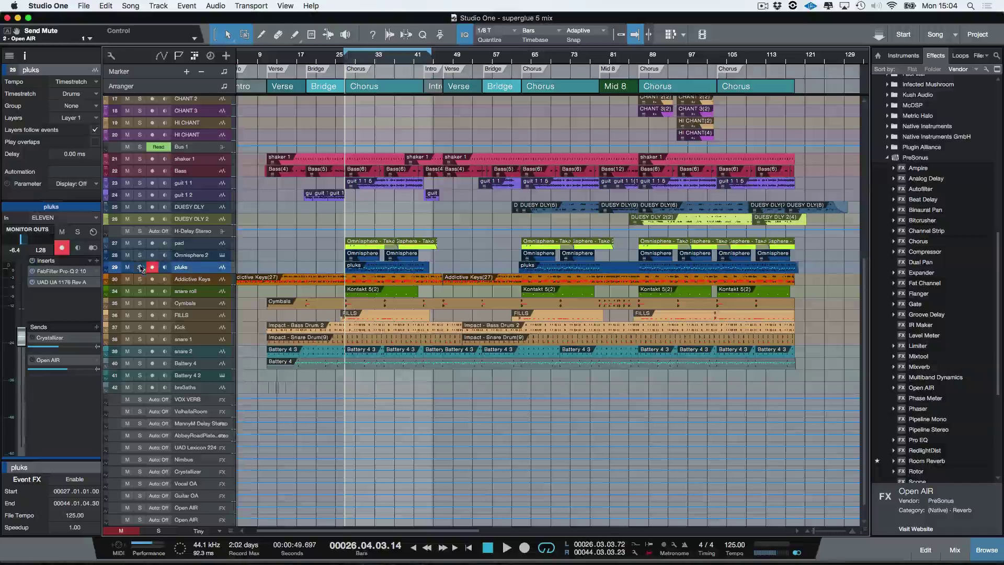
Solo the pluks track, play the chorus and select the 140T - Vocal Delay 1 plate preset in its Open AIR reverb
{"action": "left_click", "coordinate": [140, 267]}
{"action": "key", "text": "space"}
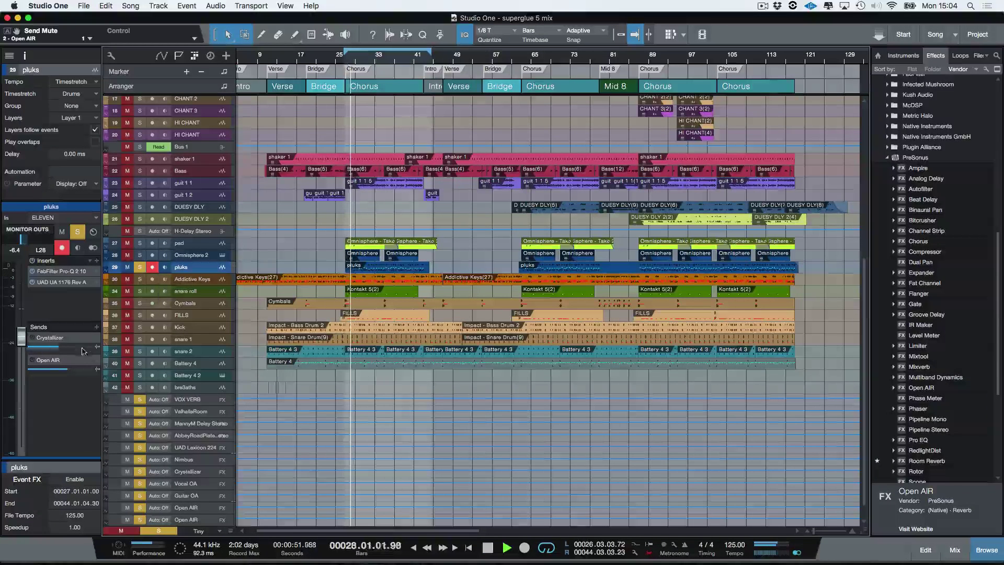
{"action": "double_click", "coordinate": [47, 361]}
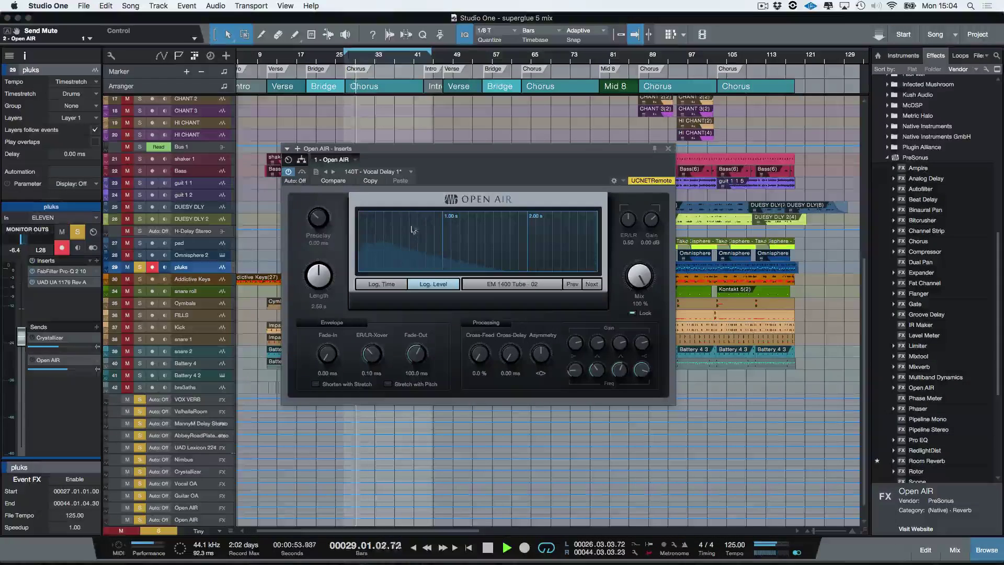
{"action": "left_click", "coordinate": [365, 172]}
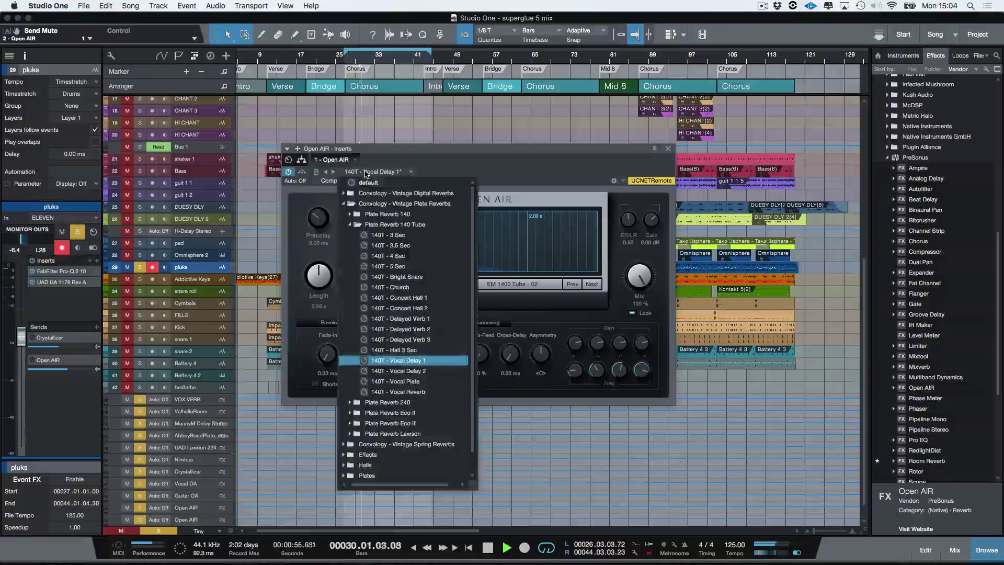
{"action": "left_click", "coordinate": [409, 360]}
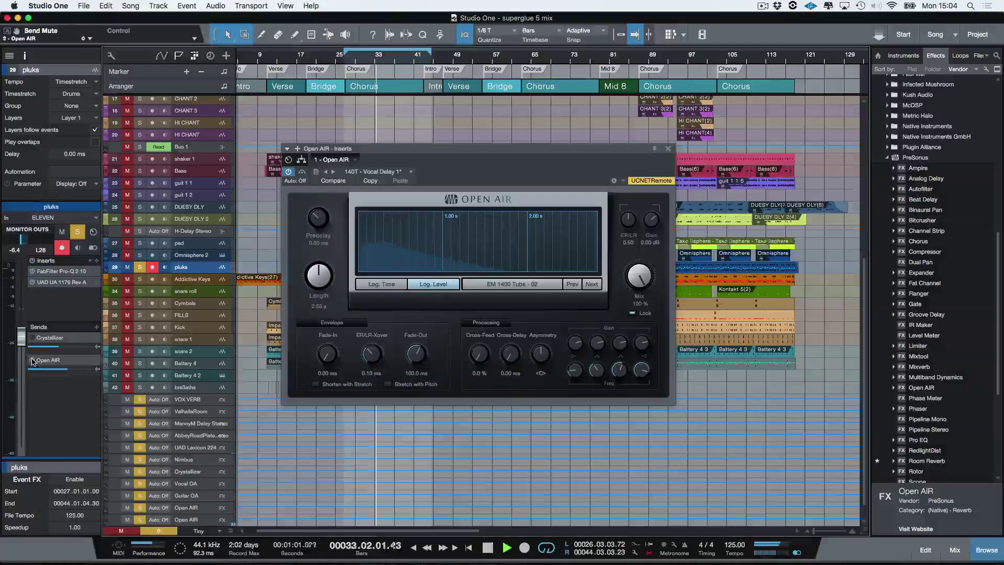
Switch the pluks reverb to the 140T - Bright Snare preset, take the track out of solo to audition the mix and stop playback
{"action": "left_click", "coordinate": [380, 173]}
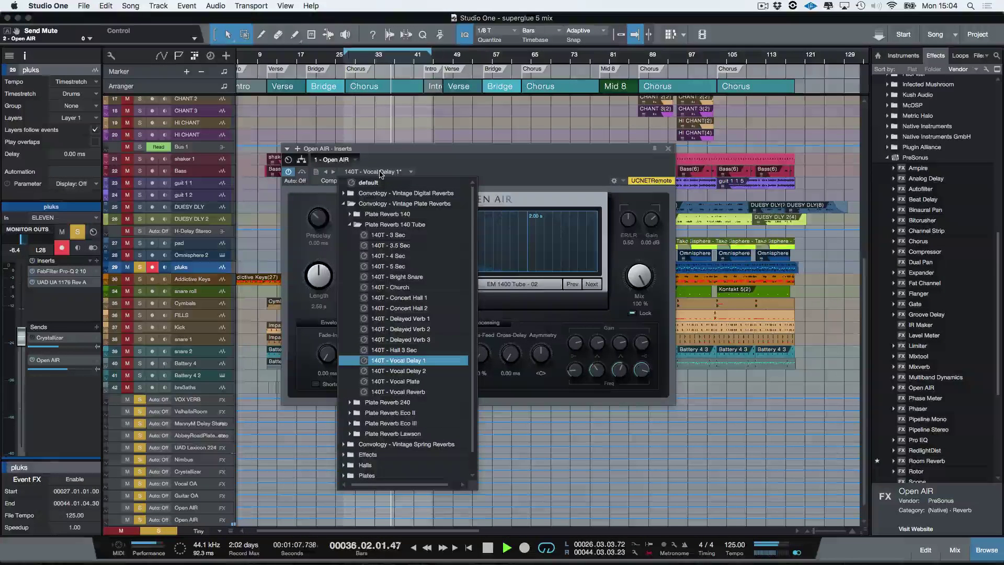
{"action": "left_click", "coordinate": [423, 277]}
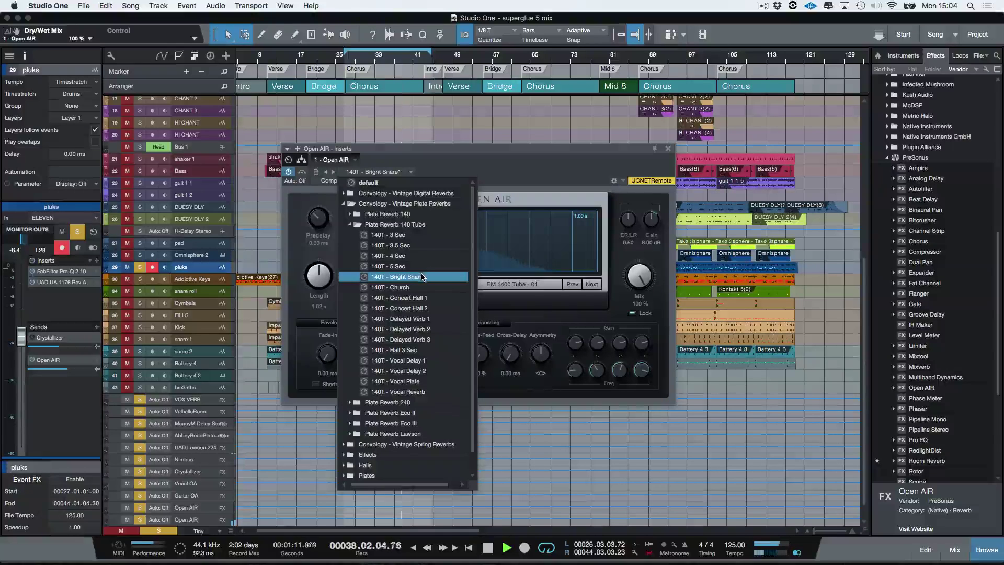
{"action": "left_click", "coordinate": [140, 267]}
{"action": "left_click", "coordinate": [140, 267]}
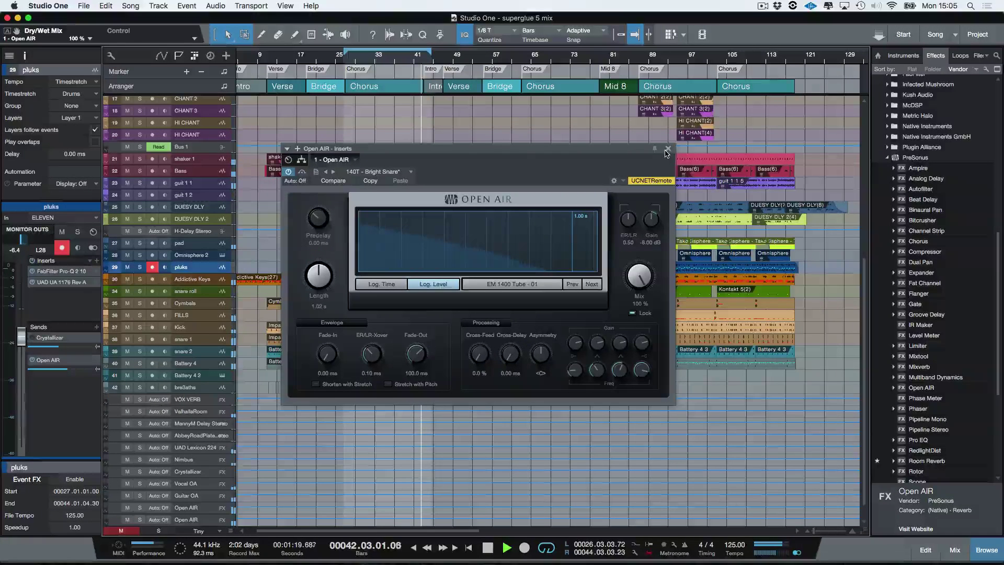
{"action": "key", "text": "space"}
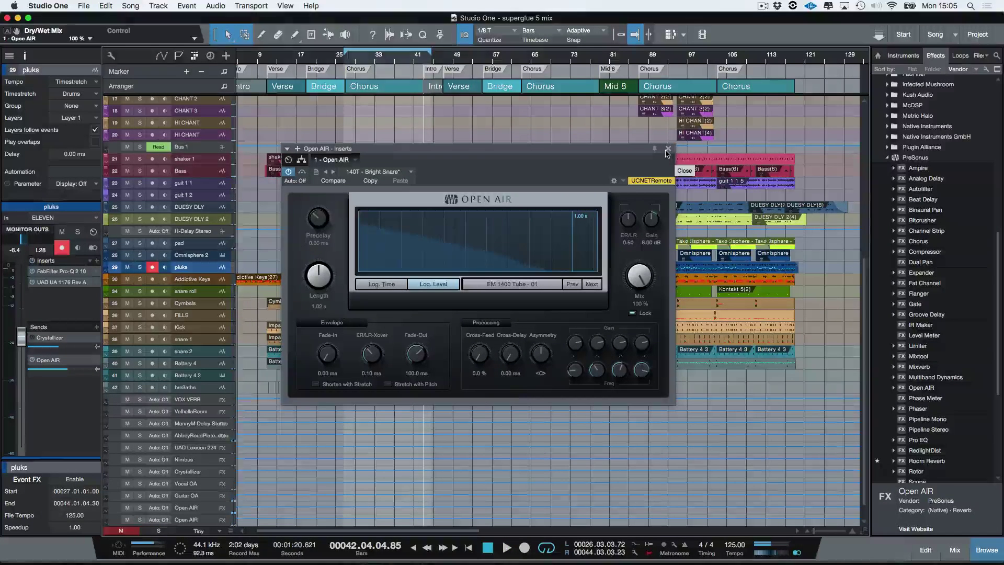